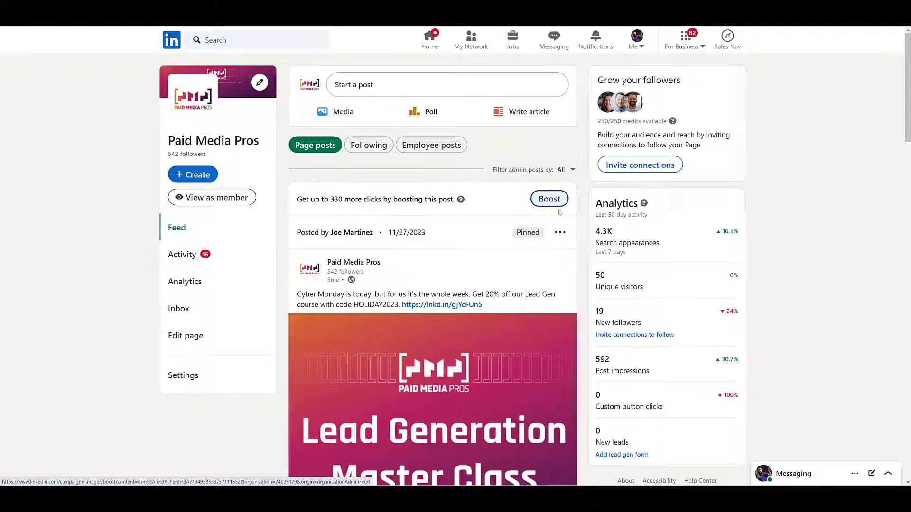
Boost the pinned Lead Generation post and set its objective to Get more leads.
left_click(554, 201)
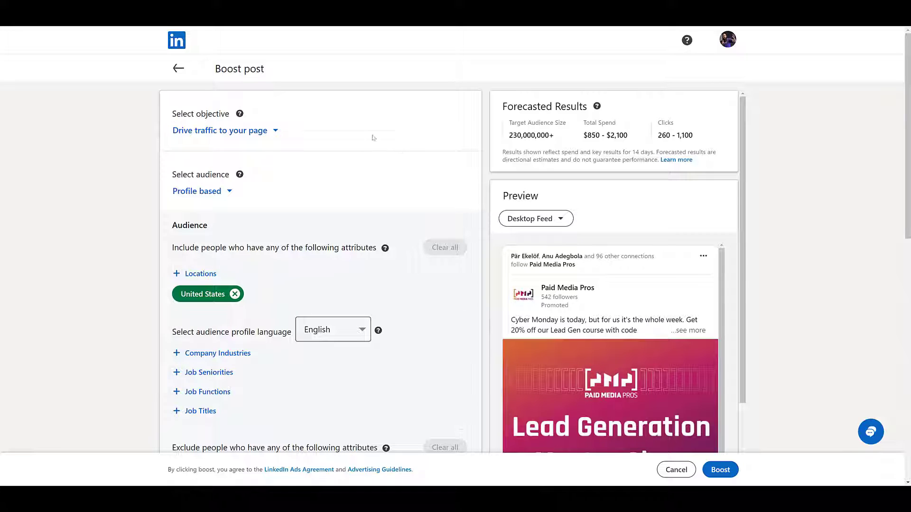
left_click(275, 132)
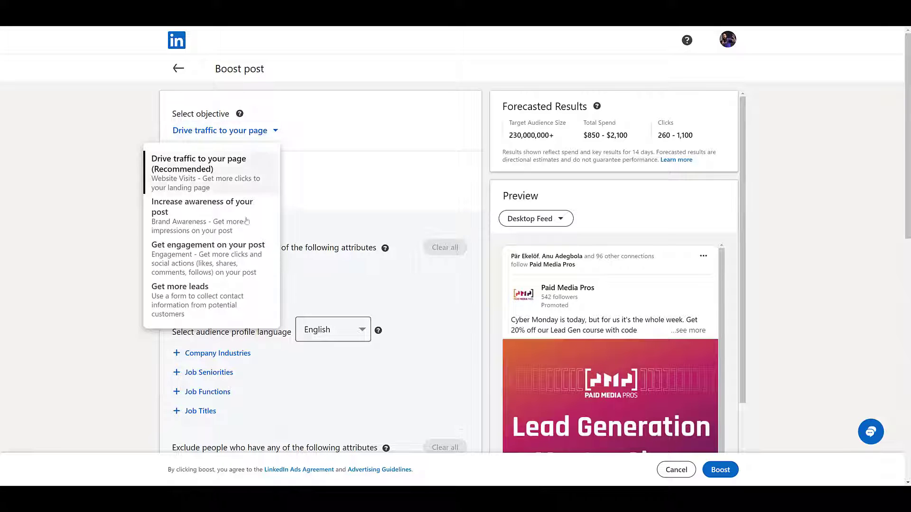
left_click(241, 302)
left_click(228, 192)
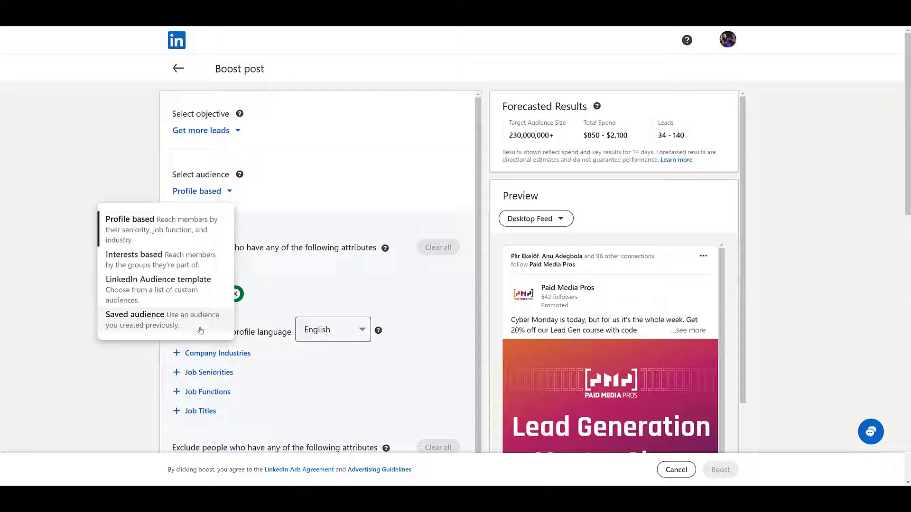
left_click(320, 276)
scroll(271, 235, "down", 3)
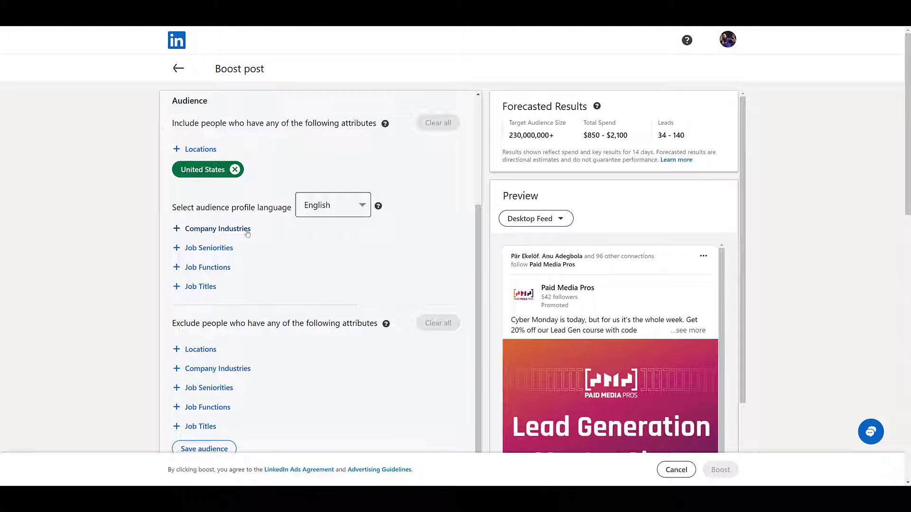
scroll(251, 232, "down", 2)
scroll(255, 233, "down", 4)
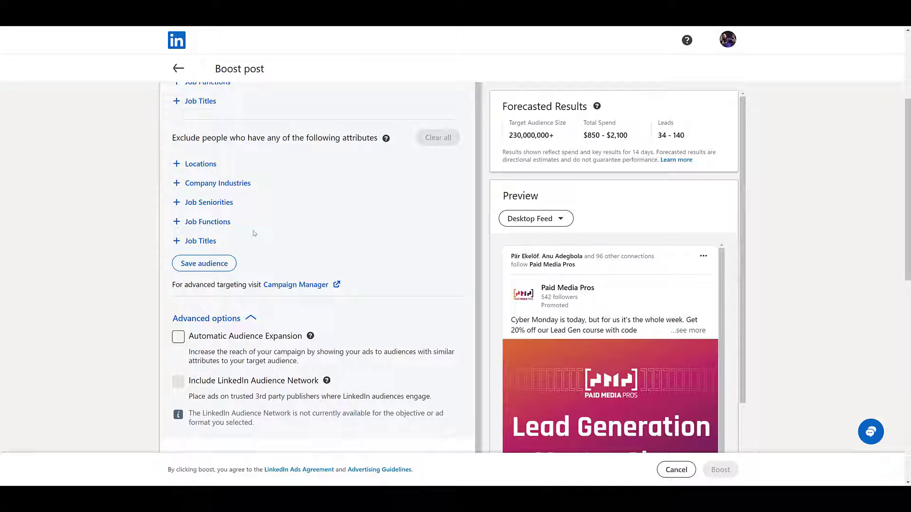
scroll(255, 233, "down", 5)
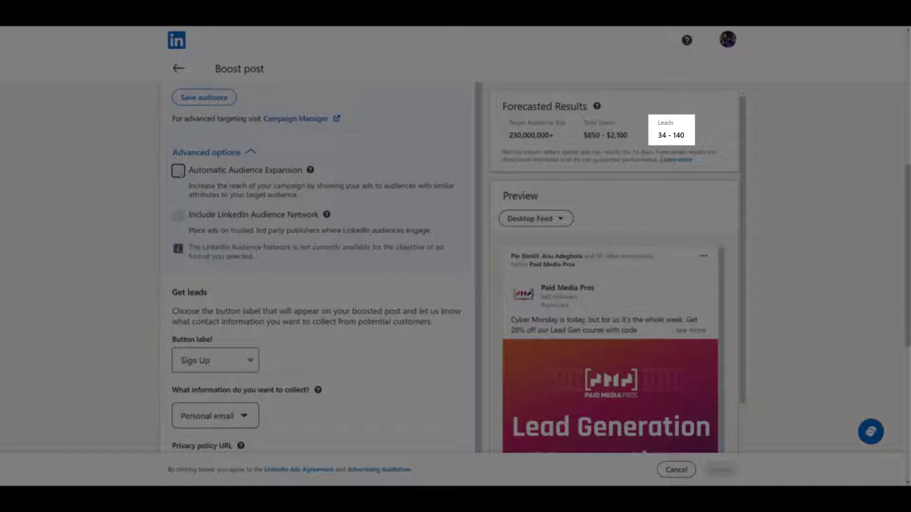
Try Automatic Audience Expansion, then leave it unchecked so the forecast reads 17–77 leads.
left_click(178, 171)
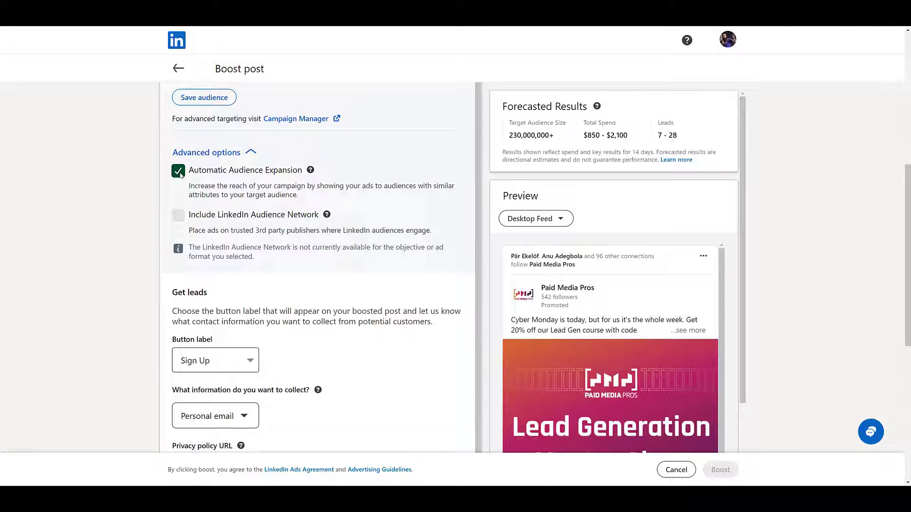
left_click(180, 173)
Set the lead form button label to Learn More and collect Work email.
scroll(183, 183, "down", 4)
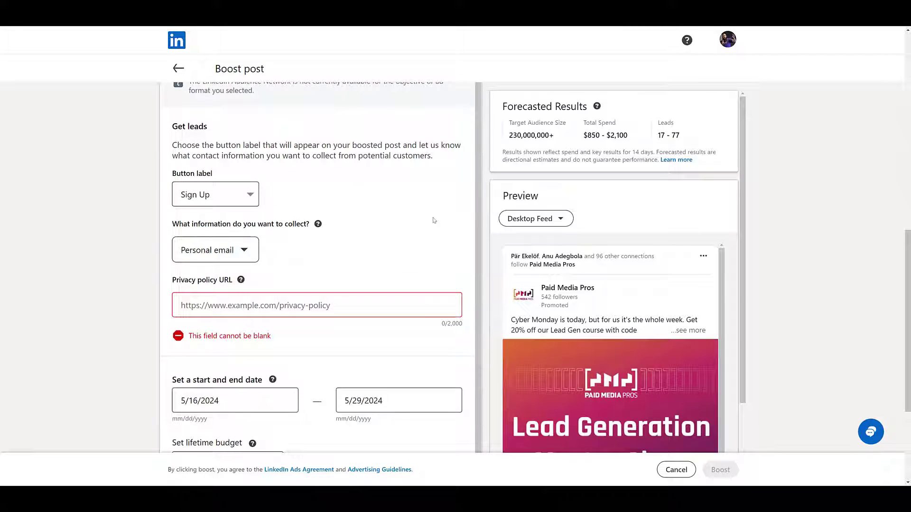
key("Tab")
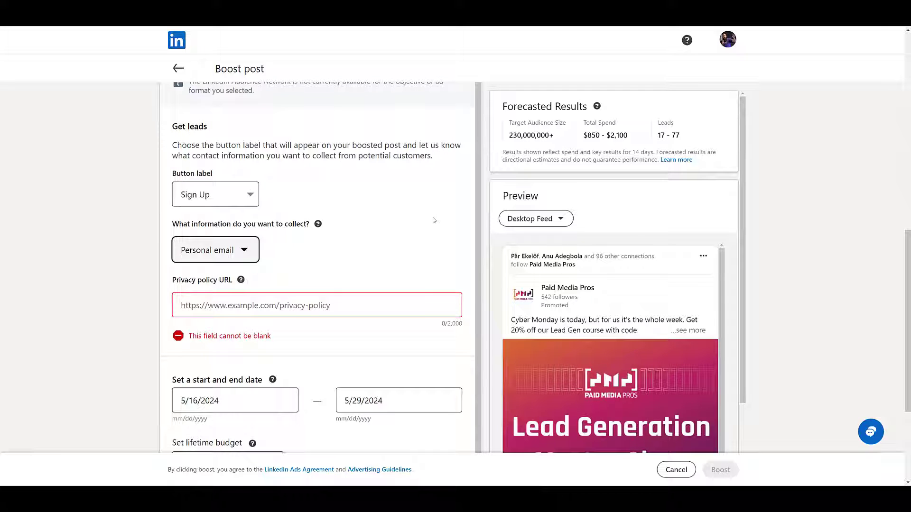
left_click(254, 202)
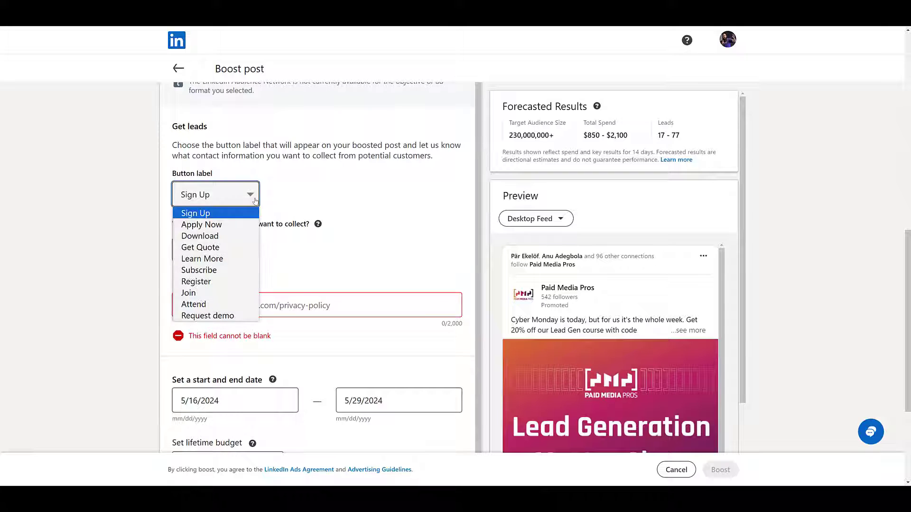
left_click(220, 260)
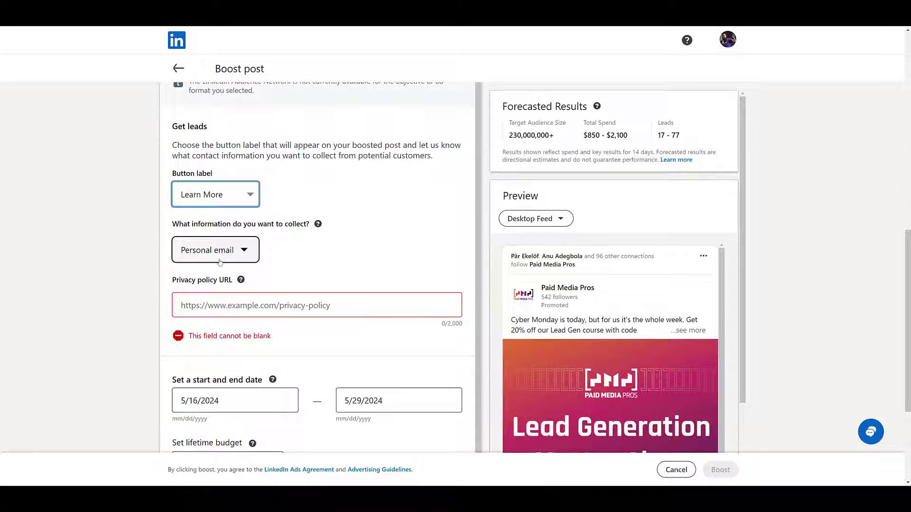
left_click(232, 259)
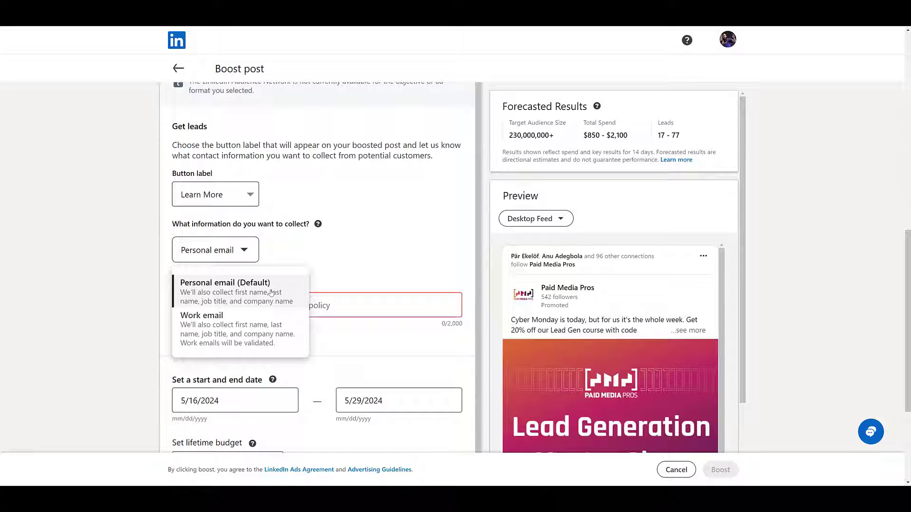
left_click(265, 334)
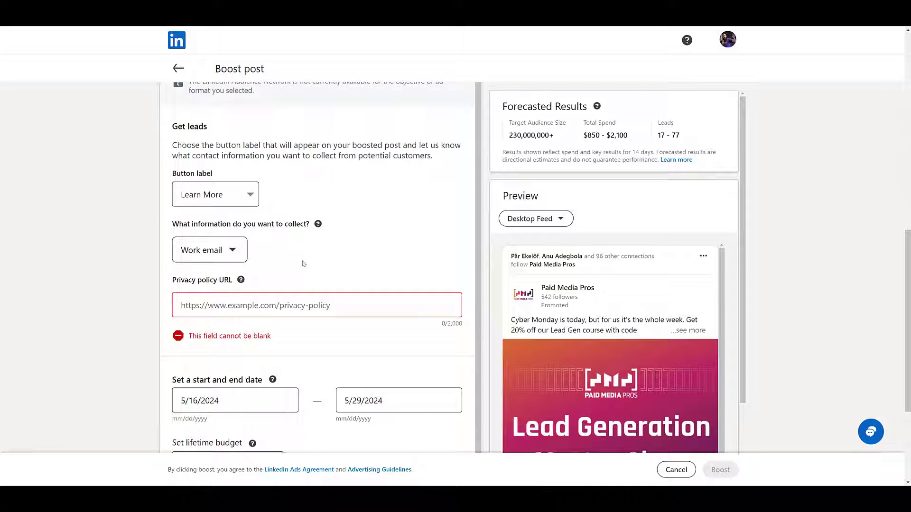
Paste the paidmediapros.com privacy policy URL and set the end date to 5/18/2024.
left_click(306, 306)
type("https://www.paidmediapros.com/privacy-policy/")
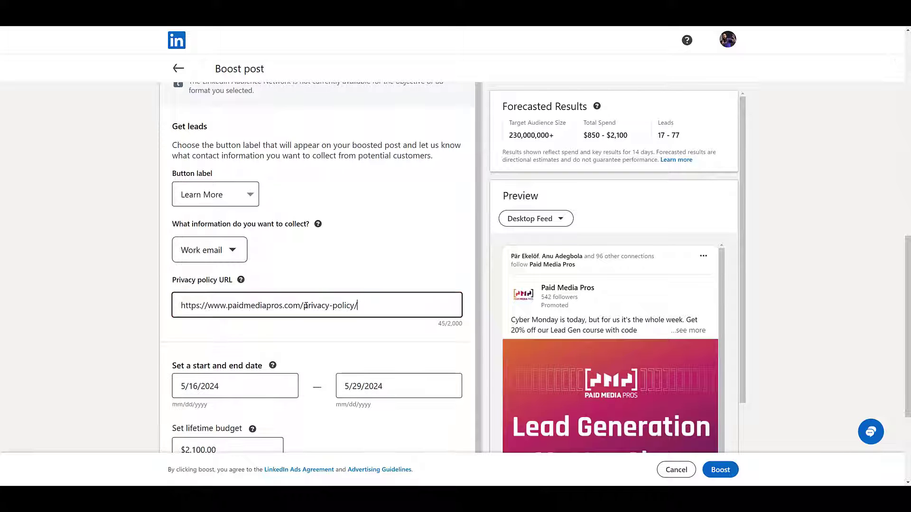
scroll(313, 309, "down", 3)
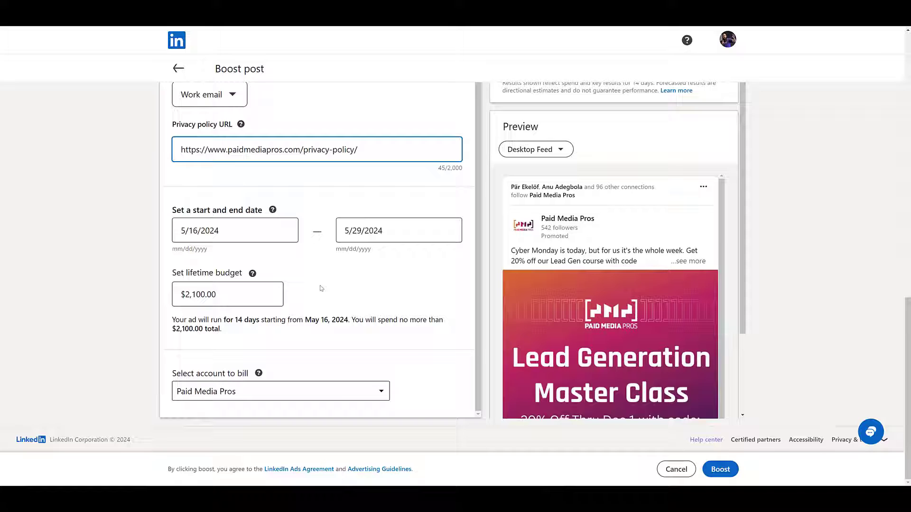
left_click(403, 231)
left_click(483, 350)
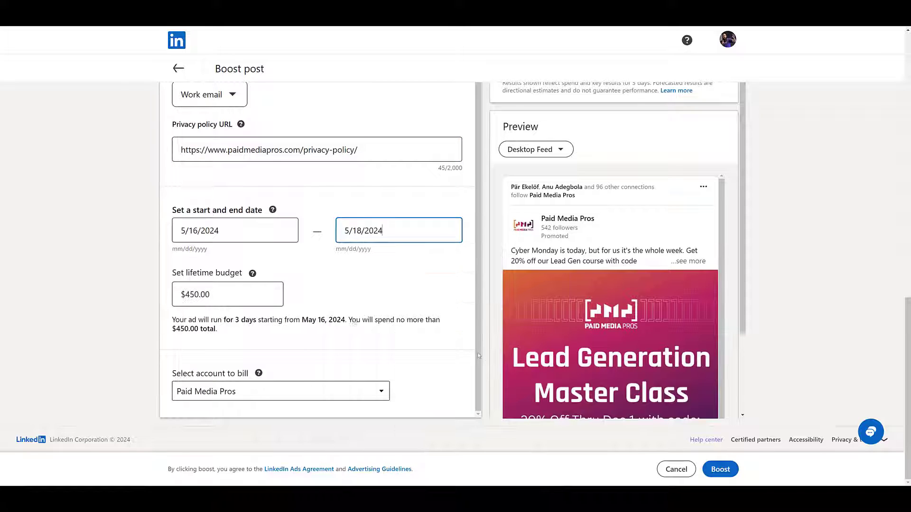
Set a $30.00 lifetime budget and choose Paid Media Pros as billing account.
triple_click(276, 291)
type("30")
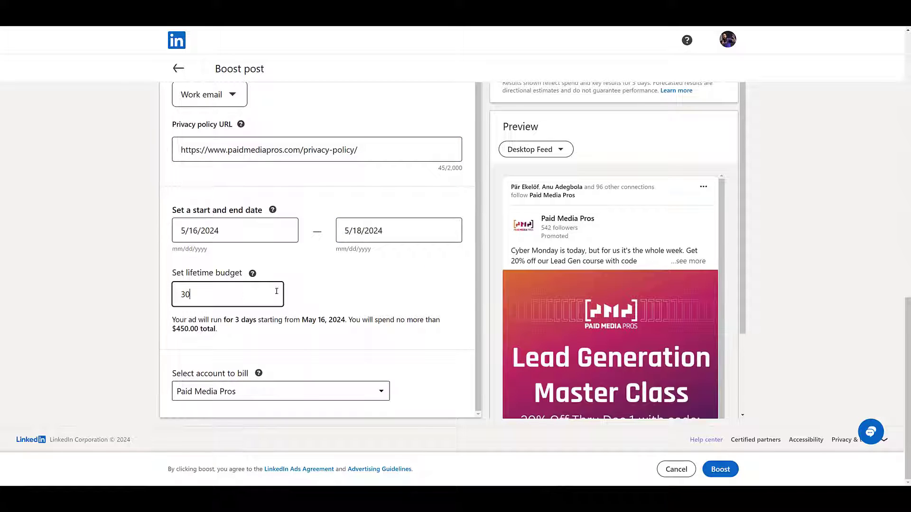
left_click(312, 290)
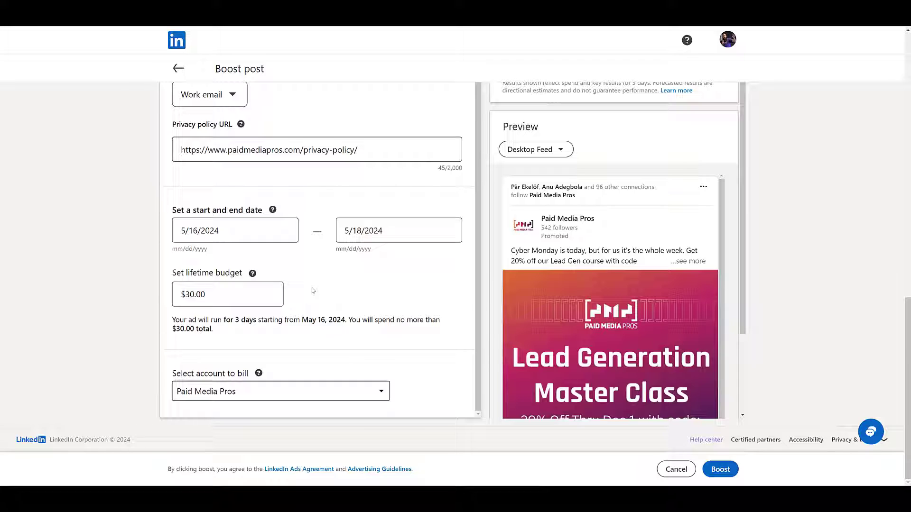
left_click(307, 395)
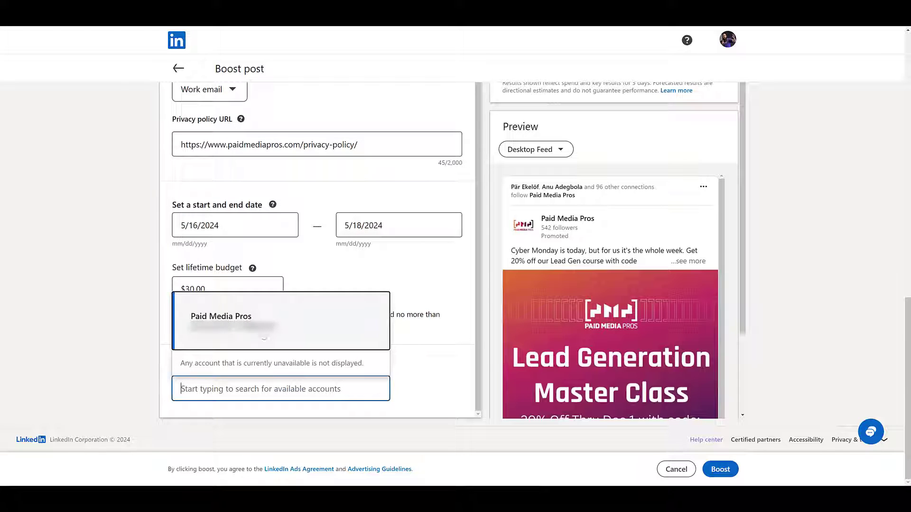
left_click(300, 339)
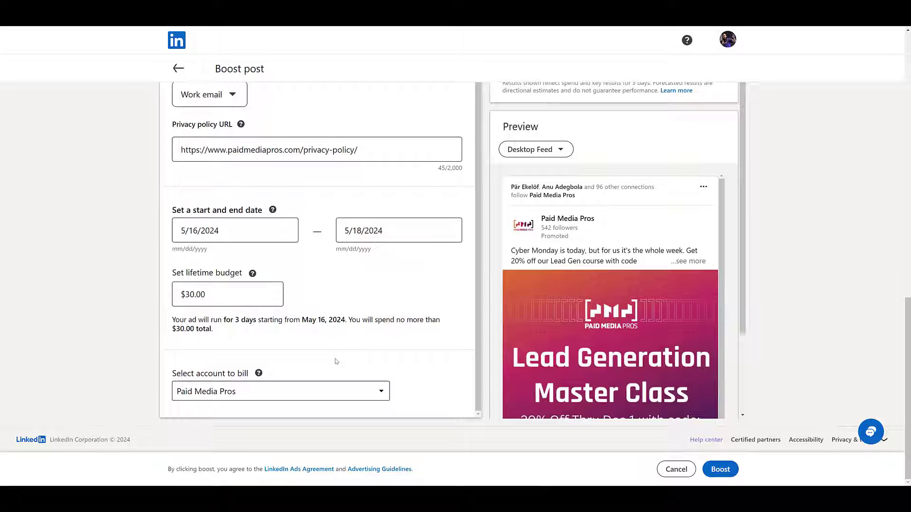
Launch the boost and go to the new campaign in Campaign Manager's Campaigns list.
left_click(726, 474)
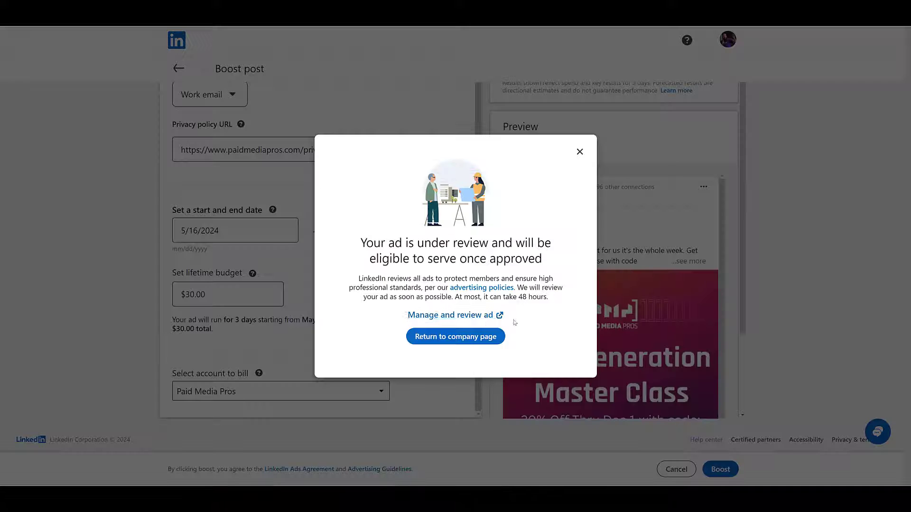
left_click(448, 315)
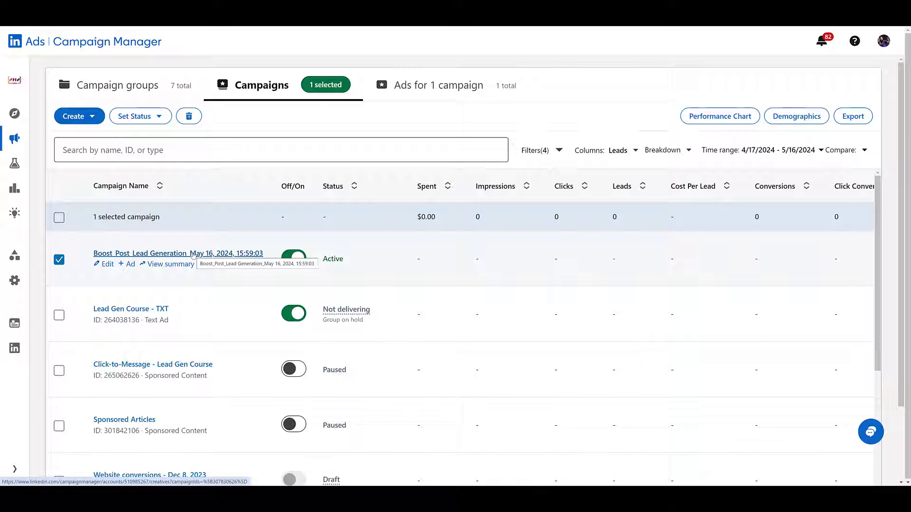
Review the campaign's Audience, Ad format, Budget & schedule and Conversion tracking settings.
left_click(107, 264)
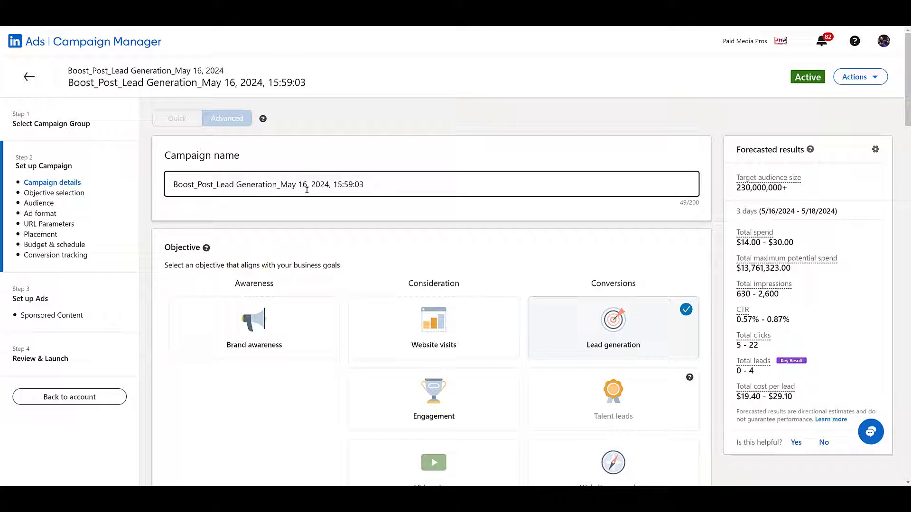
scroll(477, 213, "down", 9)
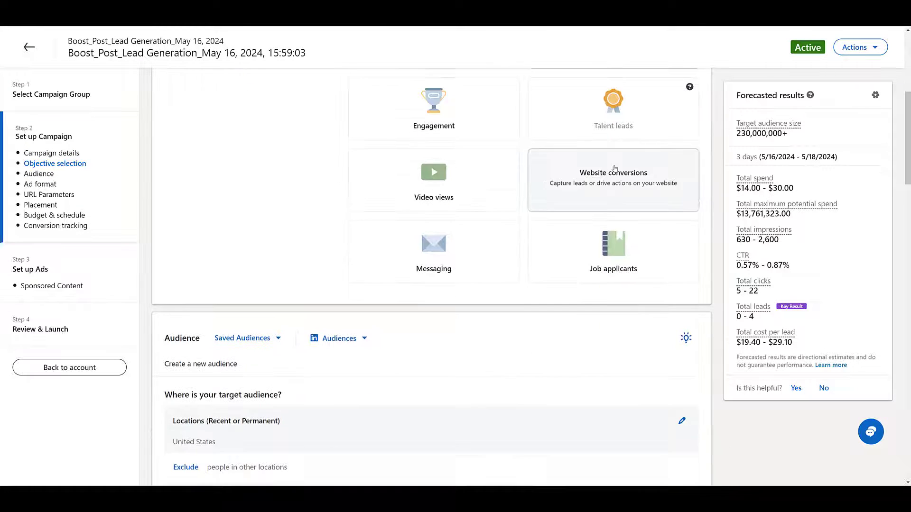
scroll(615, 168, "down", 2)
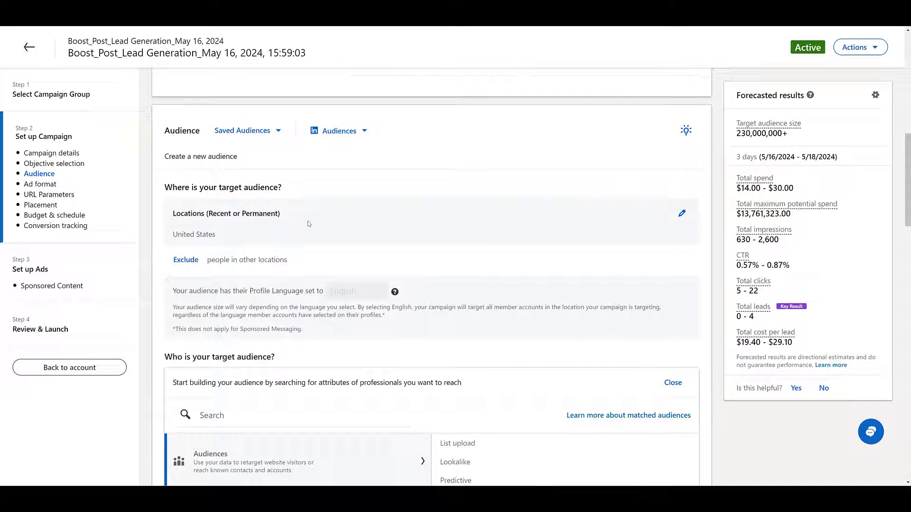
scroll(308, 224, "down", 2)
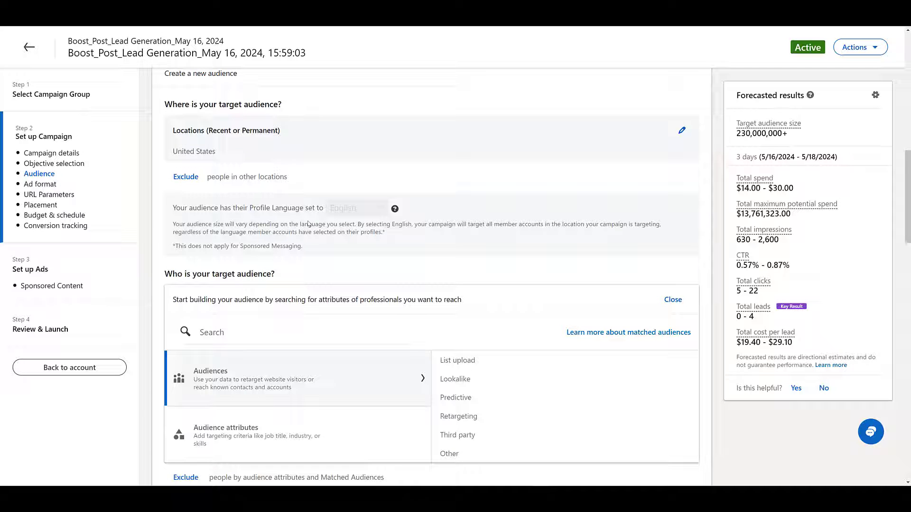
scroll(309, 223, "down", 4)
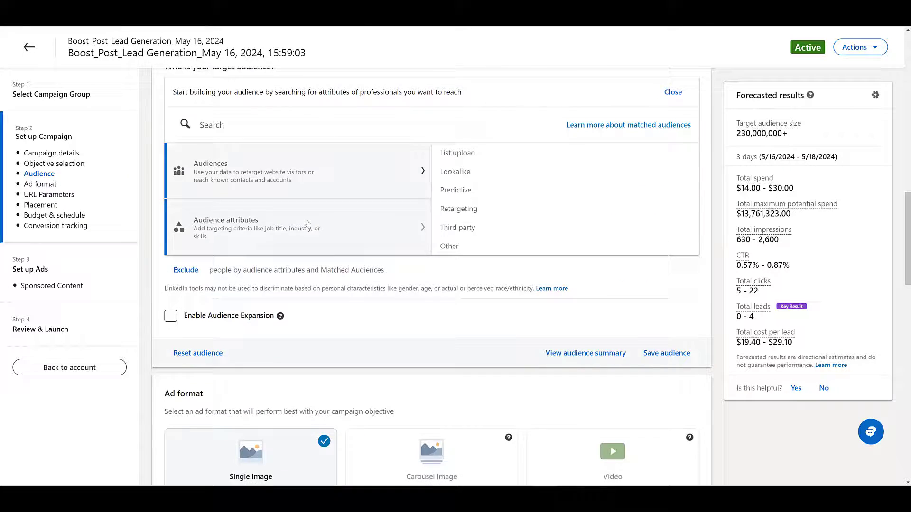
scroll(308, 223, "down", 6)
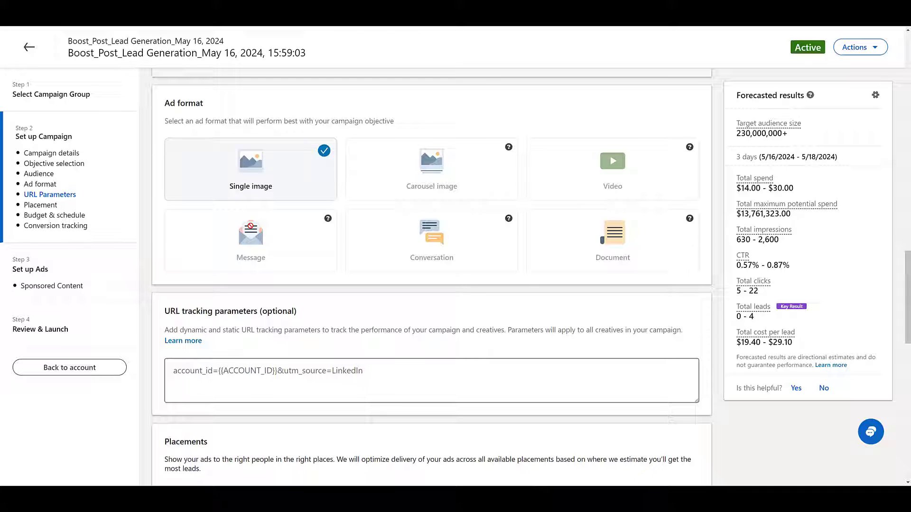
scroll(273, 218, "down", 8)
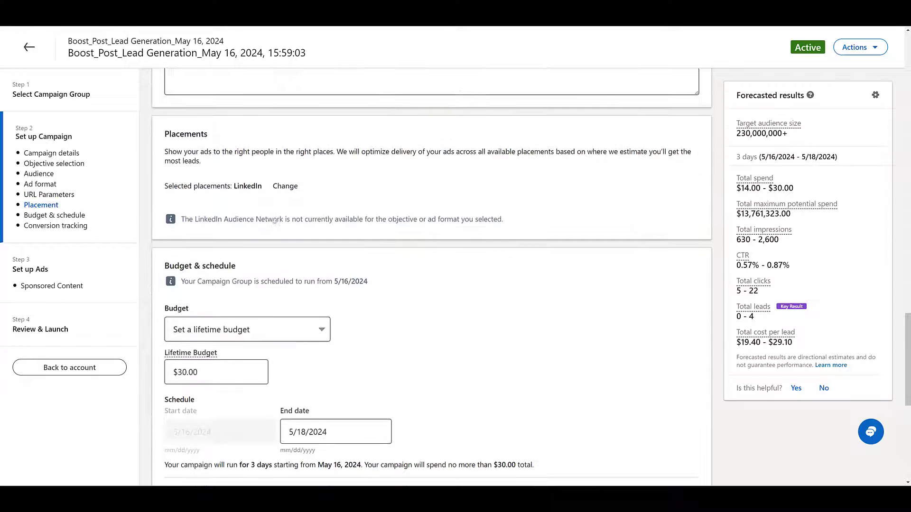
scroll(274, 218, "down", 4)
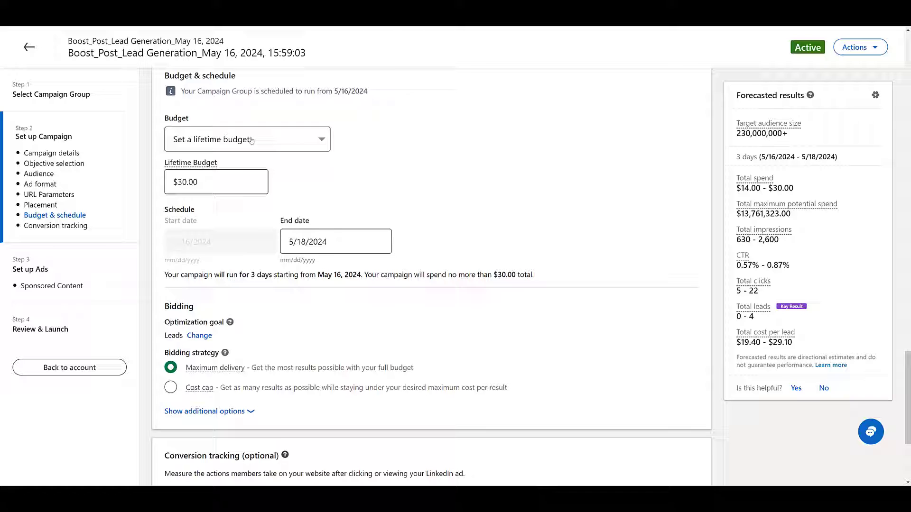
scroll(316, 237, "down", 2)
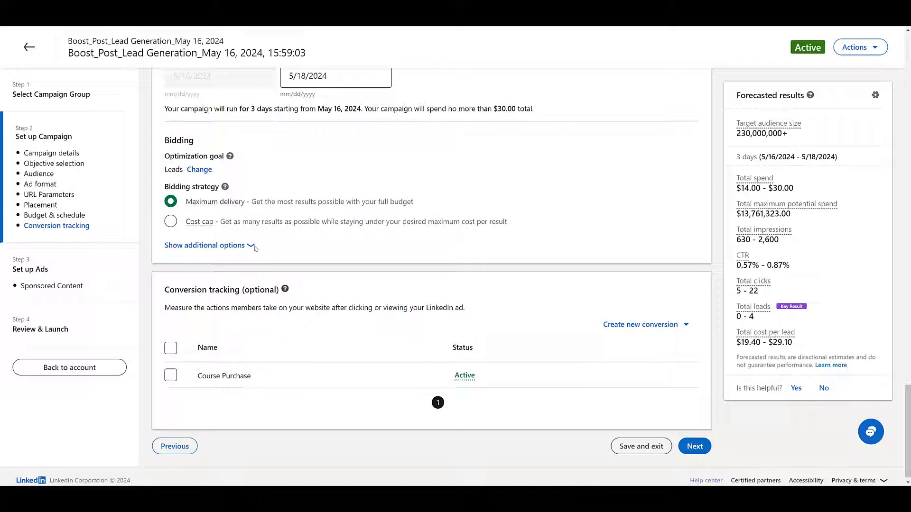
scroll(284, 332, "down", 1)
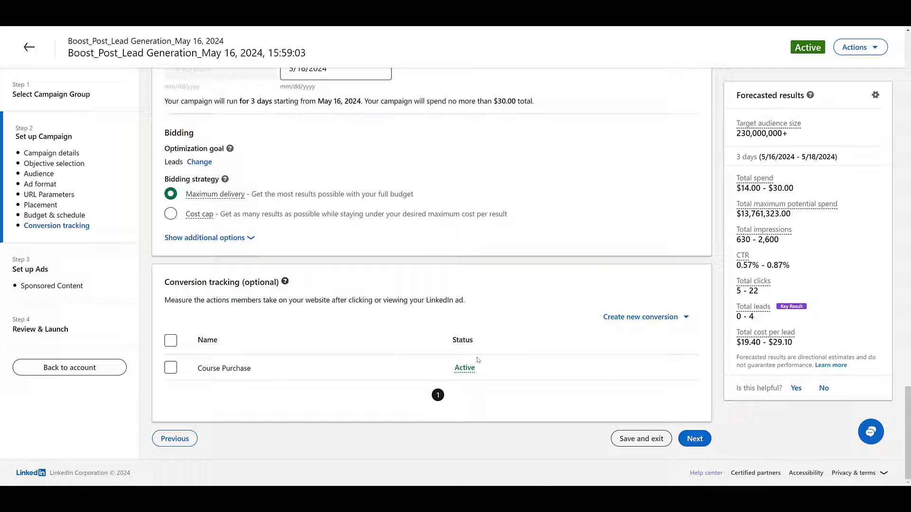
left_click(694, 439)
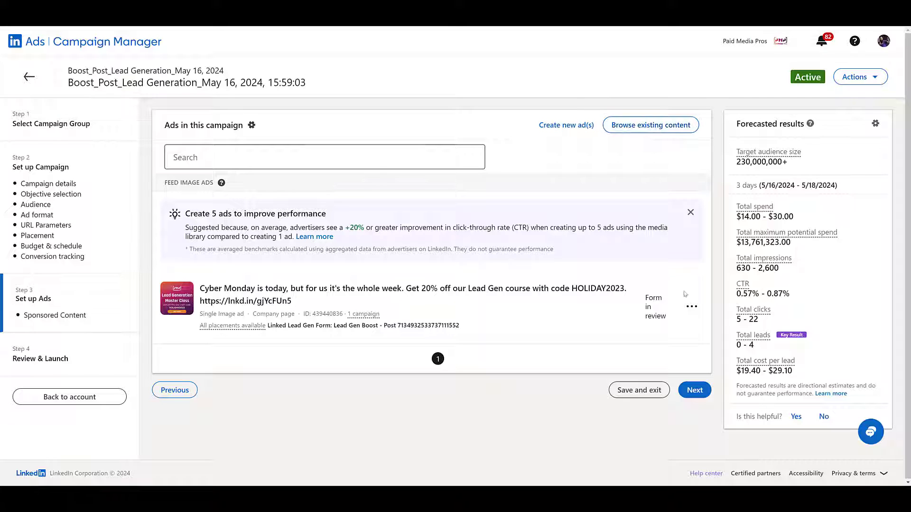
Open the actions menu for the Cyber Monday ad.
left_click(691, 309)
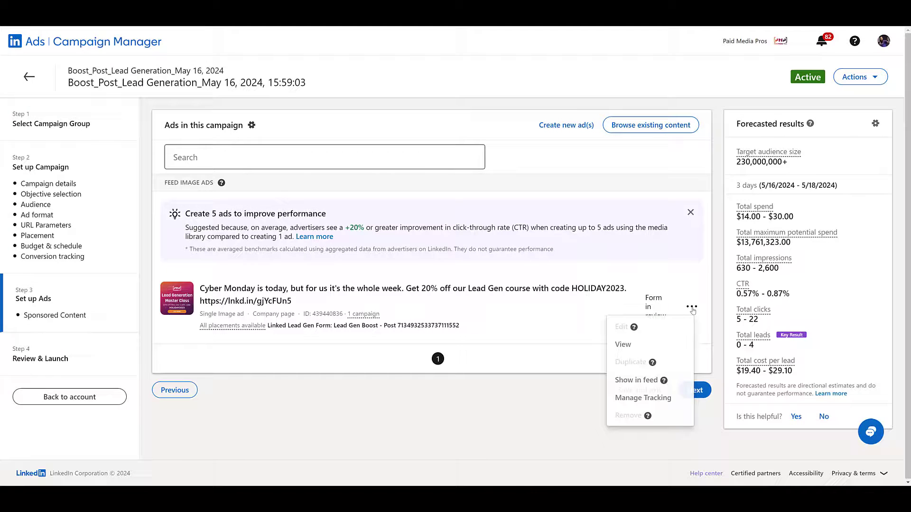
Preview the Cyber Monday ad and its Learn more lead gen form, then close it.
left_click(649, 350)
scroll(441, 197, "down", 3)
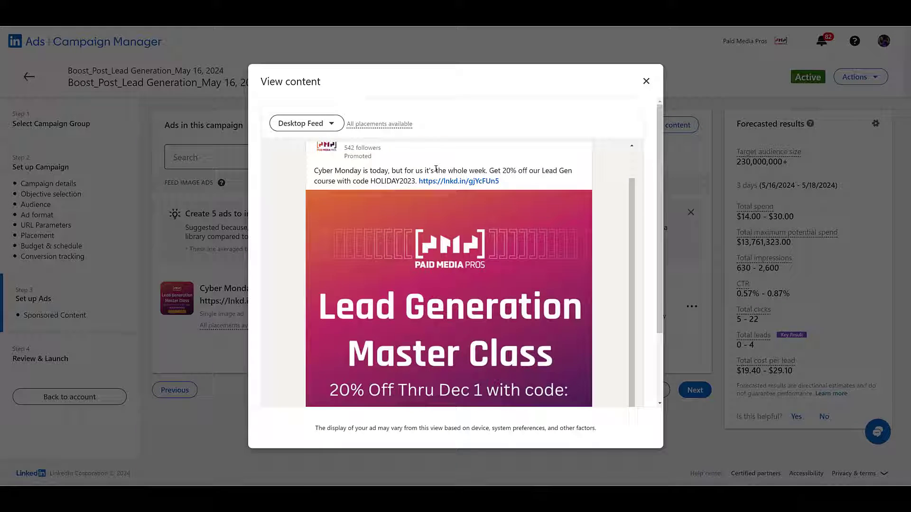
scroll(441, 197, "down", 2)
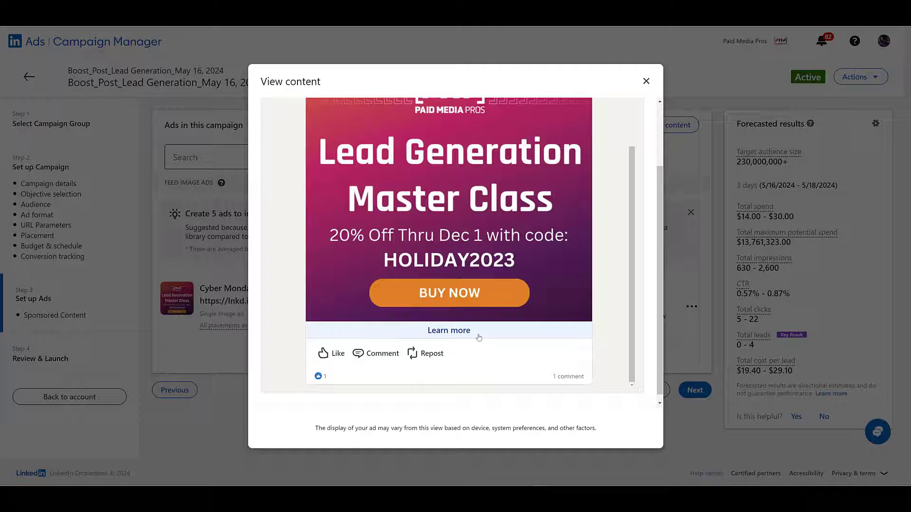
left_click(479, 337)
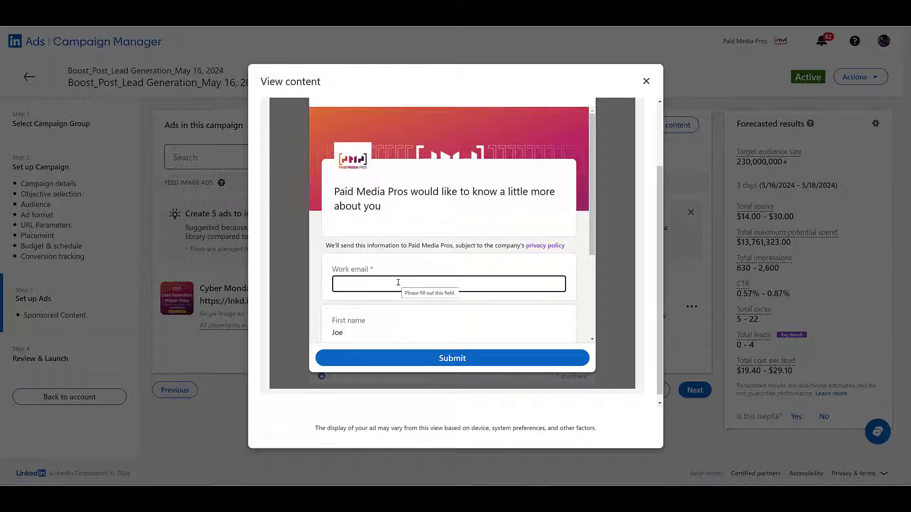
scroll(398, 282, "down", 3)
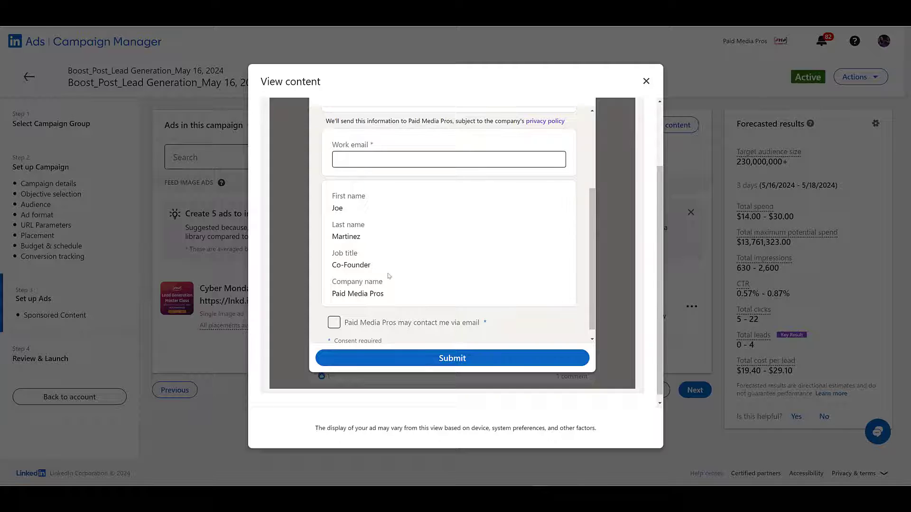
scroll(390, 277, "down", 1)
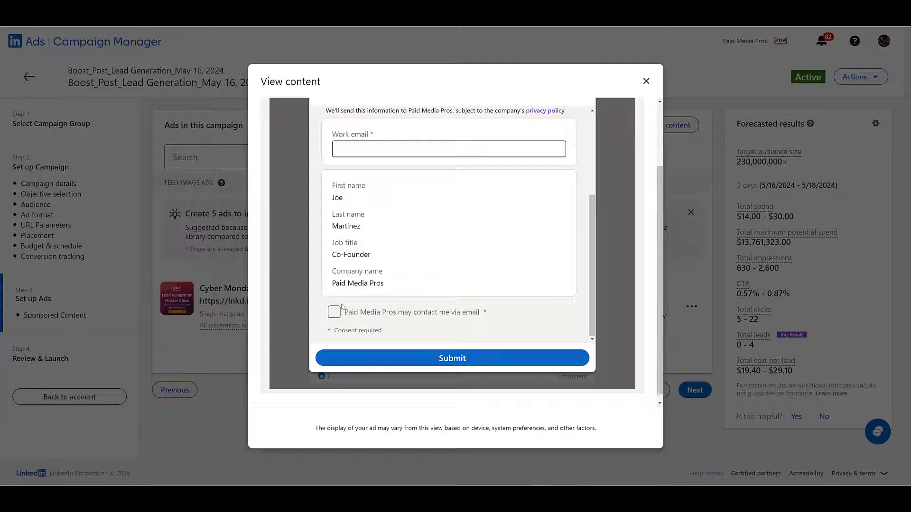
left_click(414, 44)
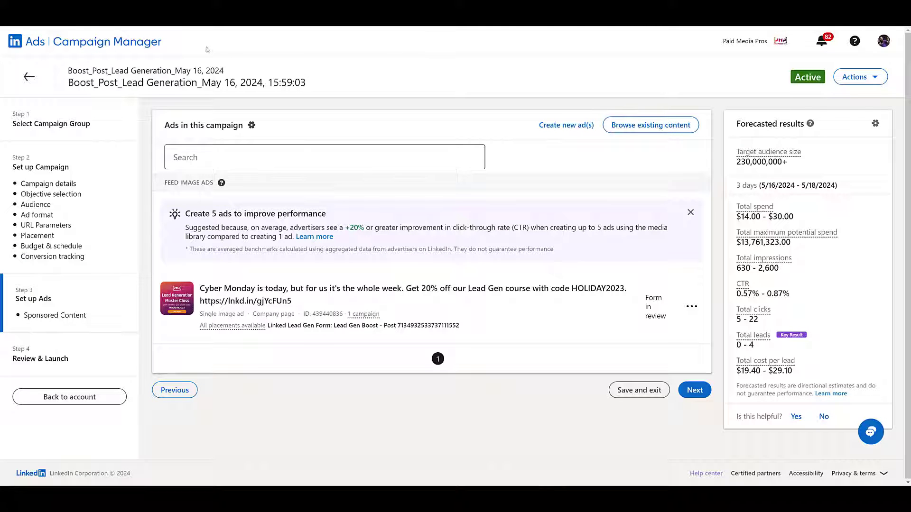
Open the Lead Gen Boost - Post form for editing from Assets > Lead Gen Forms.
left_click(109, 45)
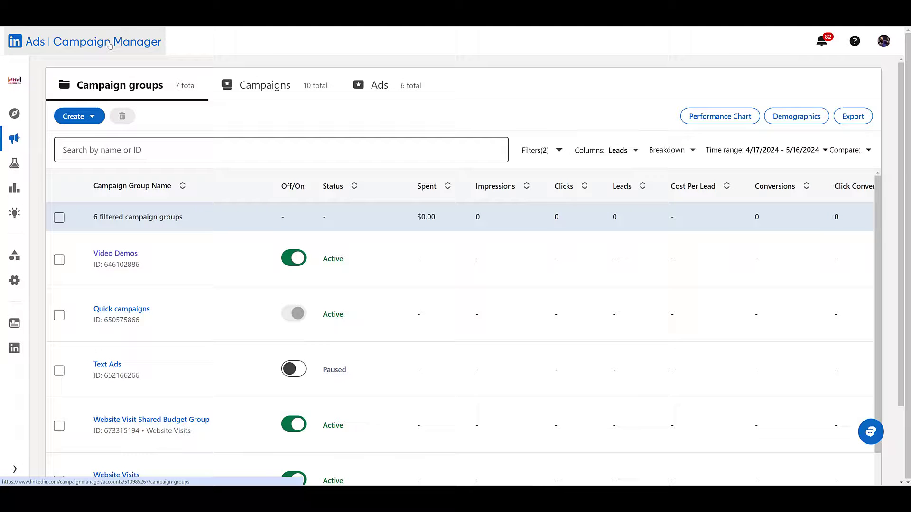
left_click(20, 261)
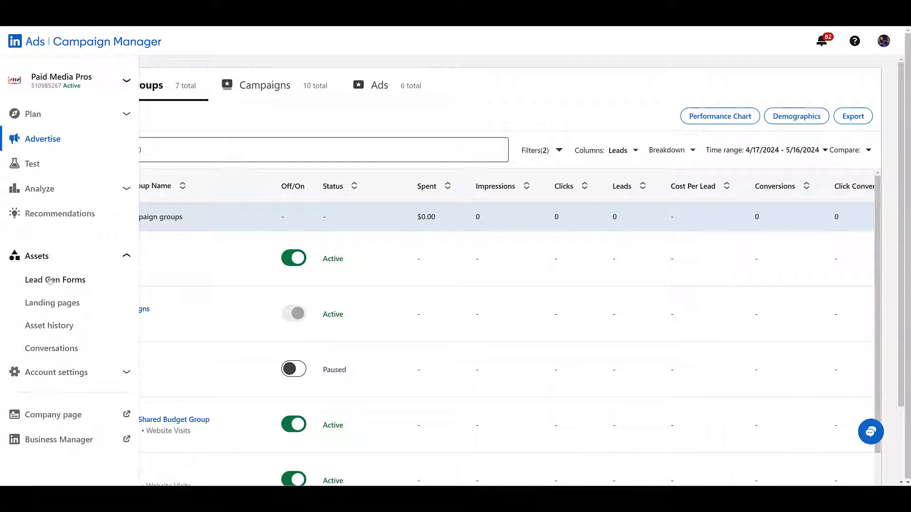
left_click(52, 281)
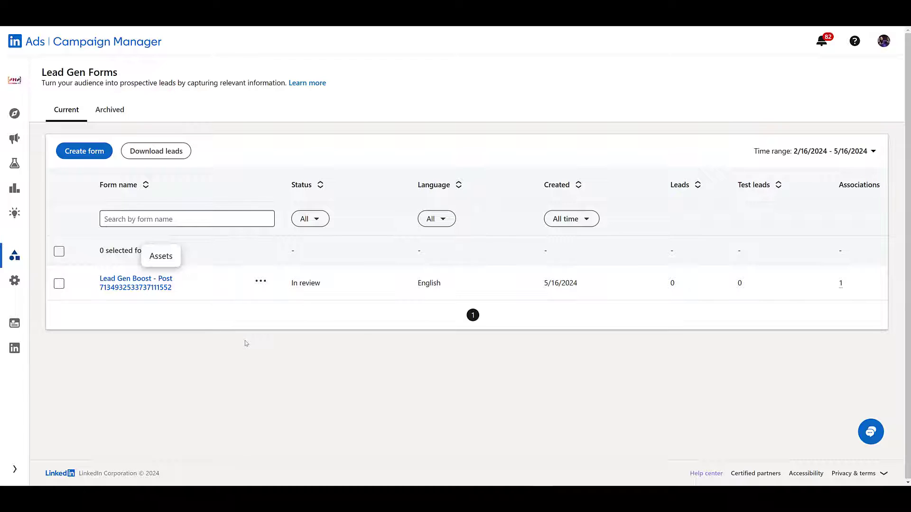
left_click(260, 282)
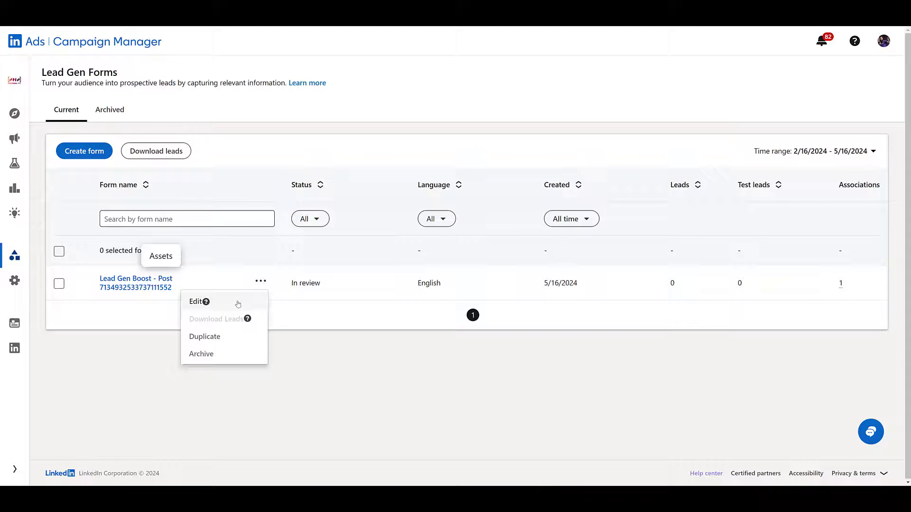
left_click(238, 303)
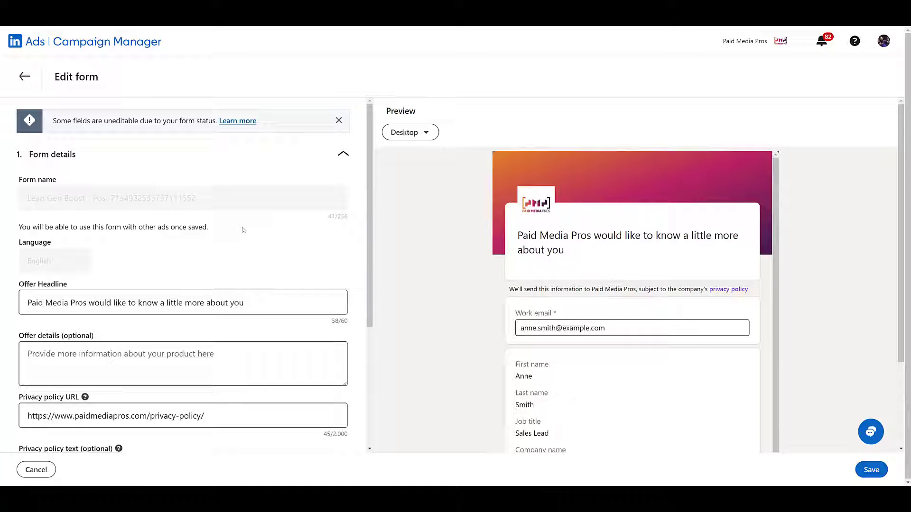
Enter 'asdfasdfasdfasdfasdfasdfasdfsaf' as the form's Offer details and scroll to Lead details.
scroll(245, 209, "down", 2)
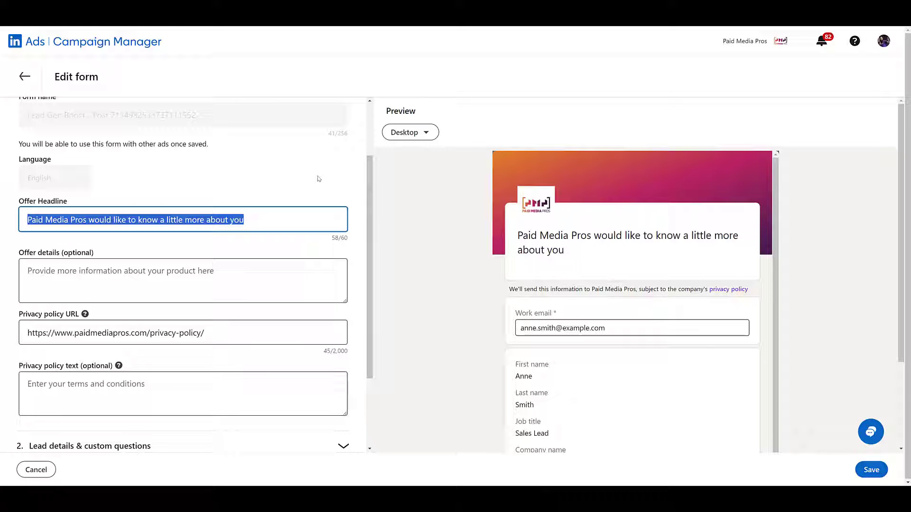
left_click(223, 287)
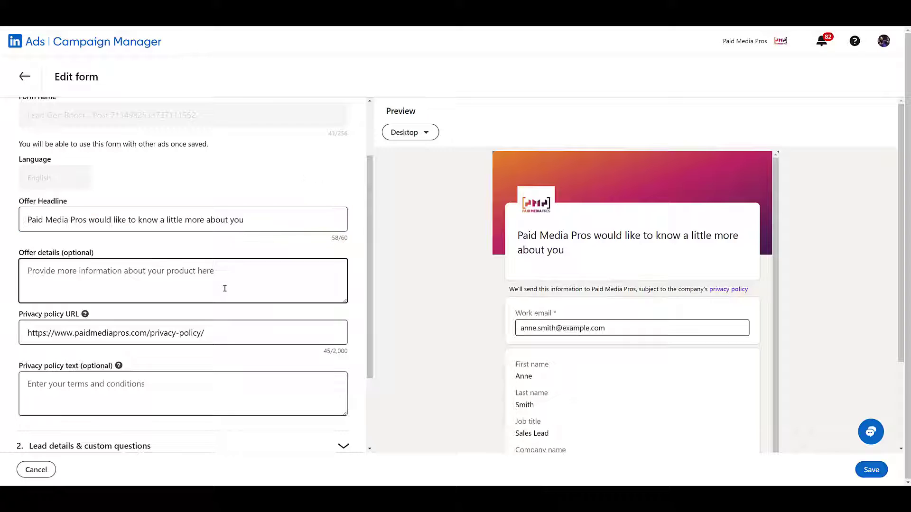
type("asdfasdfasdfasdfasdfasdfasdfsaf")
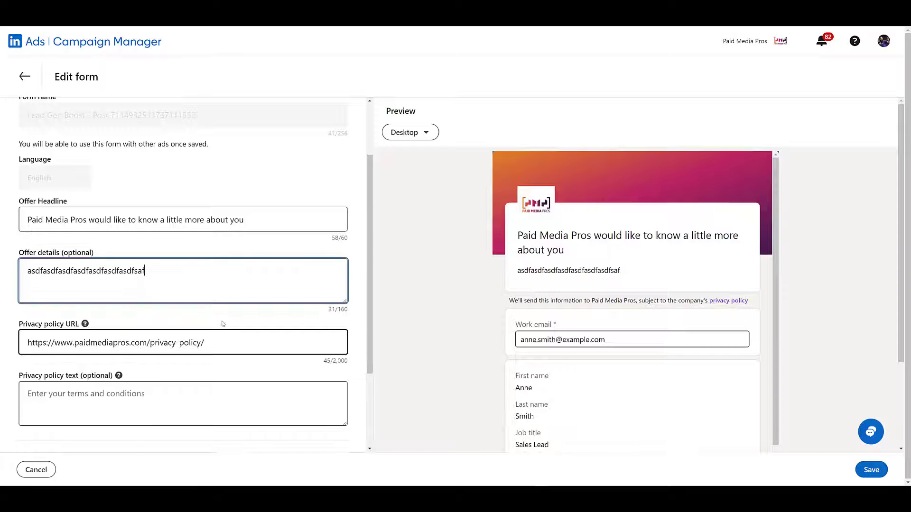
scroll(222, 321, "down", 1)
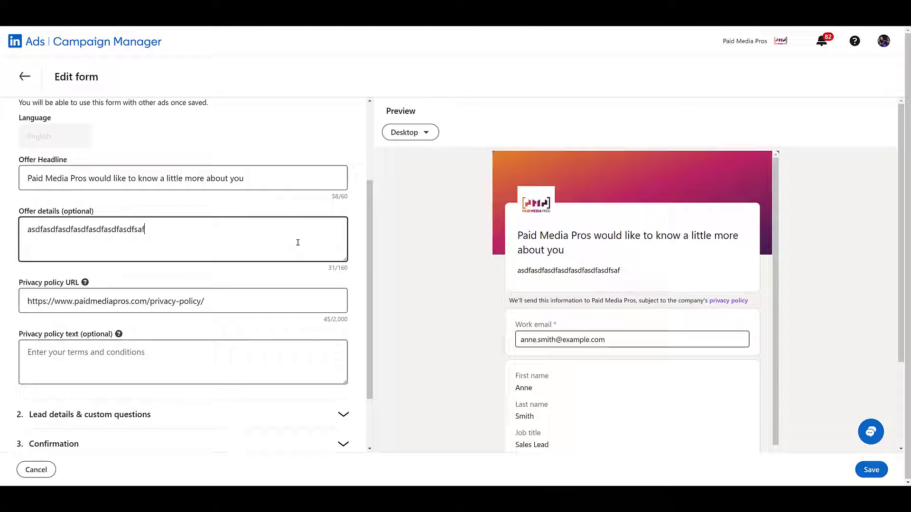
scroll(301, 237, "down", 2)
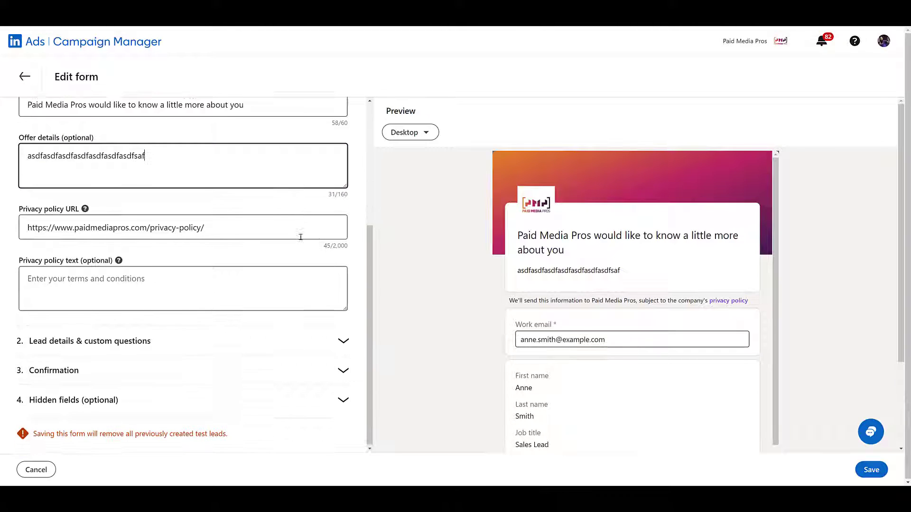
Expand lead details and tick 'Validate work email' under the Work email field.
left_click(332, 341)
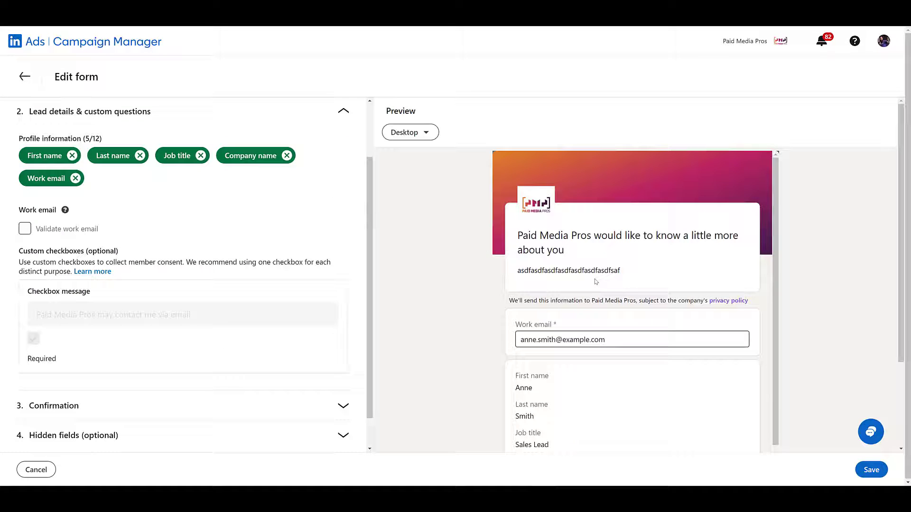
scroll(596, 282, "down", 5)
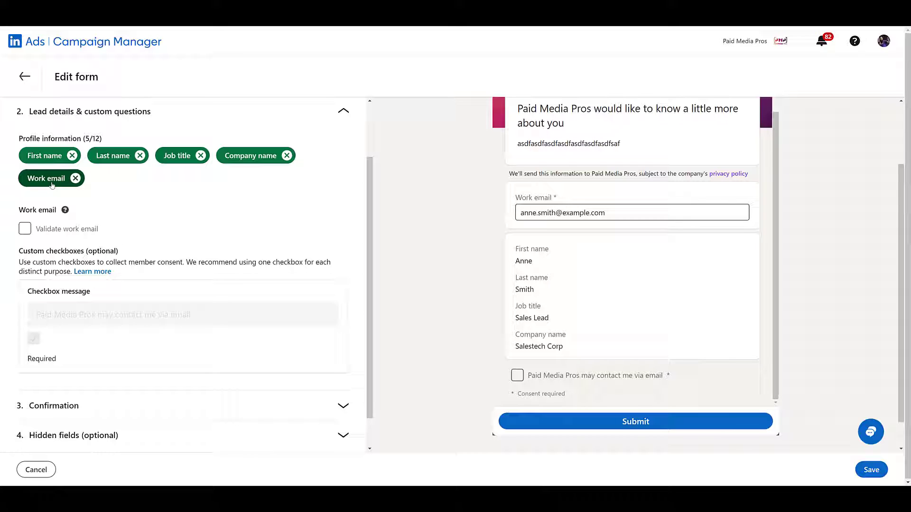
left_click(26, 231)
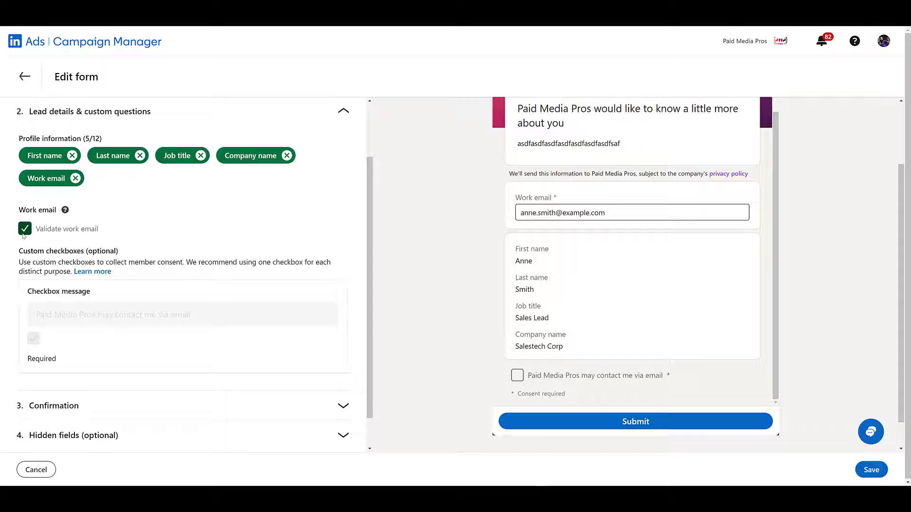
scroll(120, 387, "down", 1)
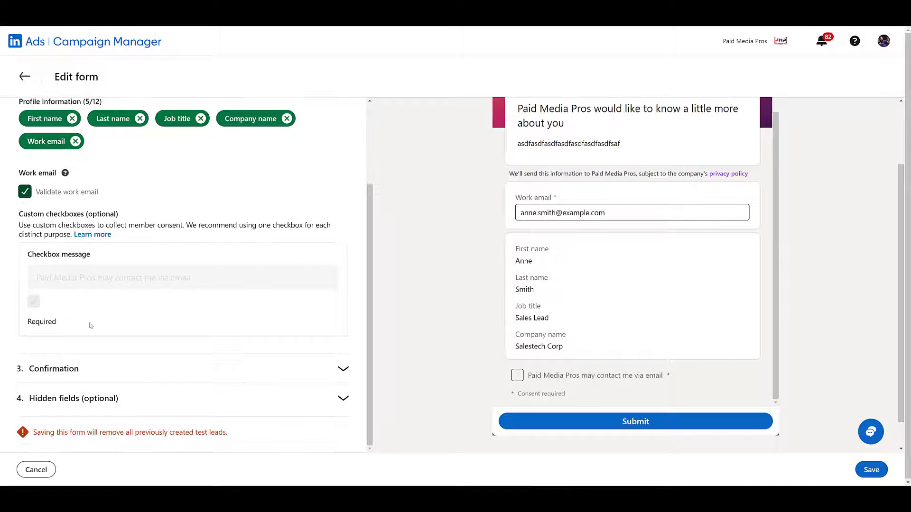
Review the 'Thanks, you're all set!' message, landing page URL and call-to-action choices without changes.
left_click(123, 373)
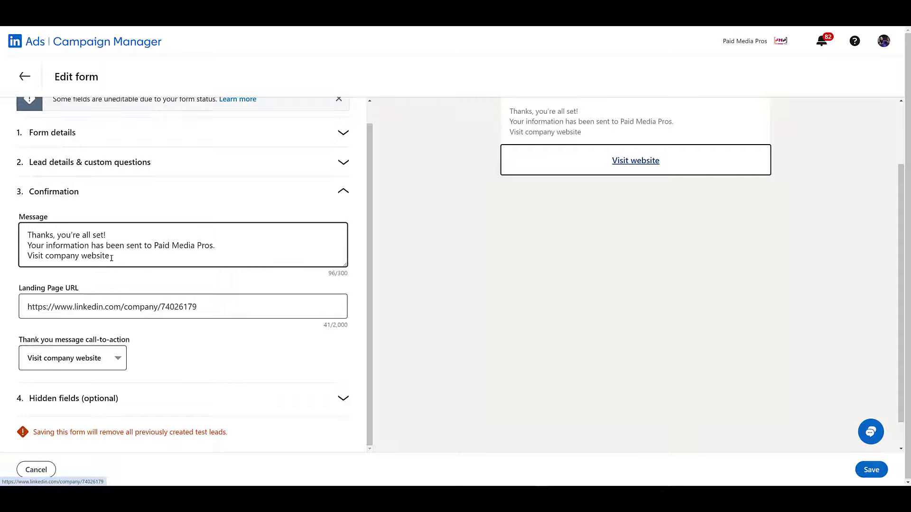
scroll(651, 266, "up", 2)
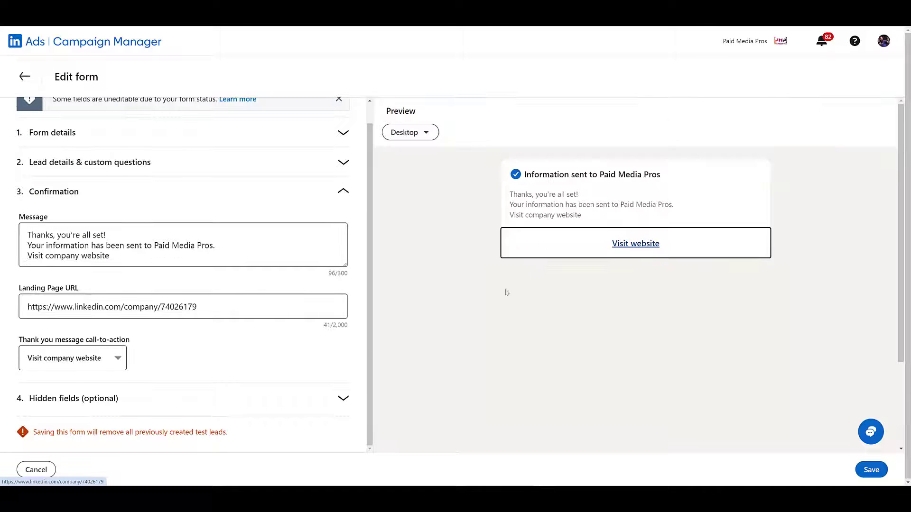
left_click(145, 243)
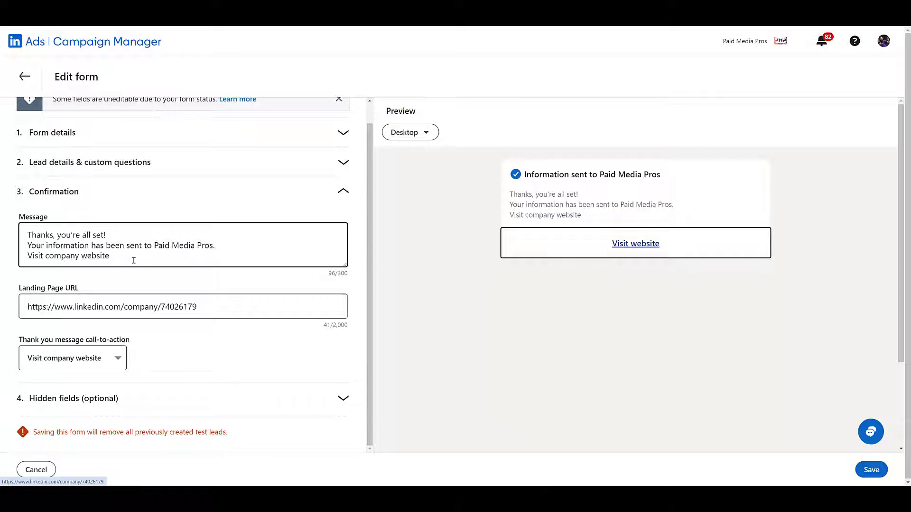
left_click_drag(126, 258, 22, 259)
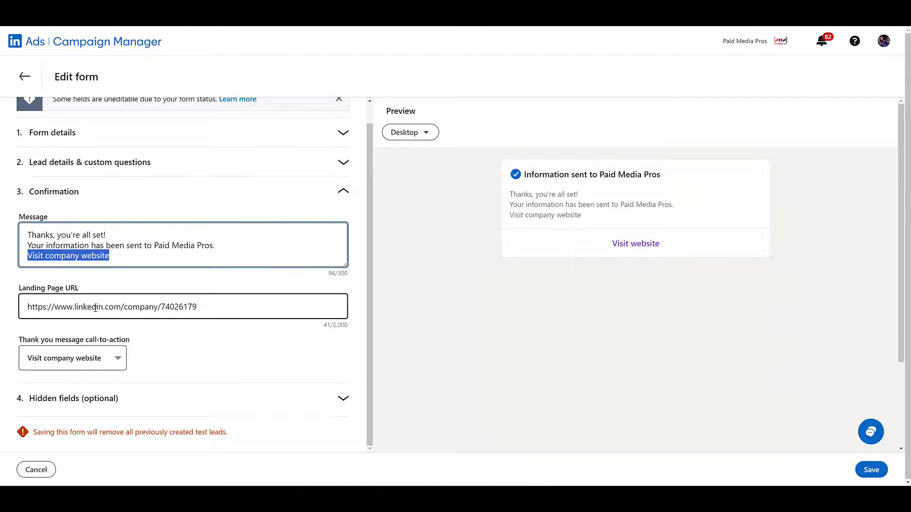
left_click(207, 307)
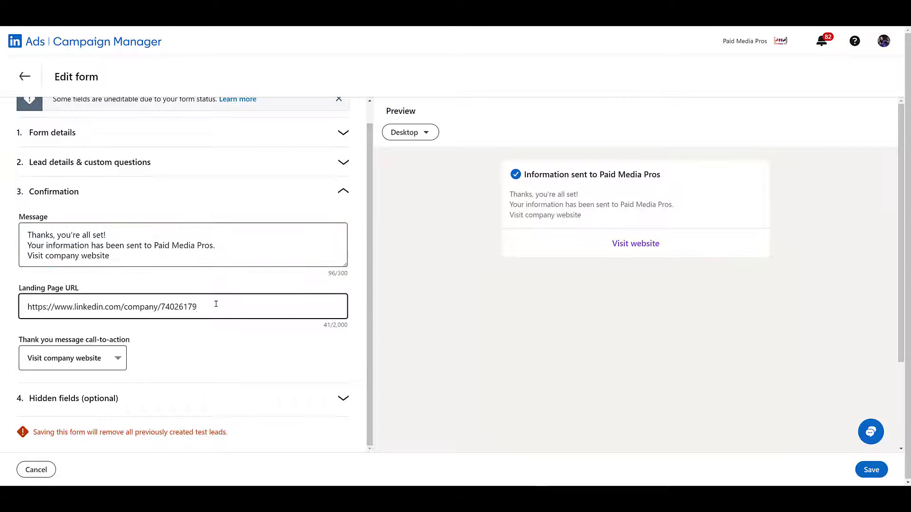
triple_click(214, 306)
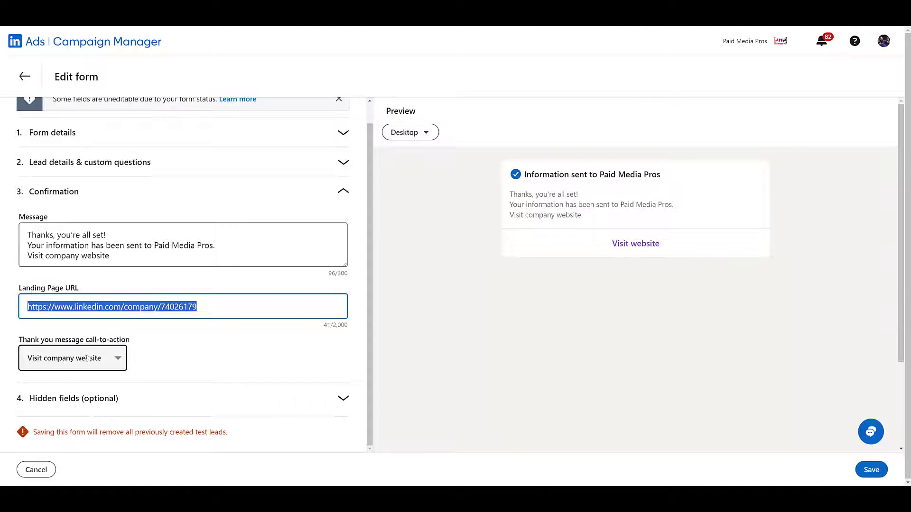
left_click(118, 360)
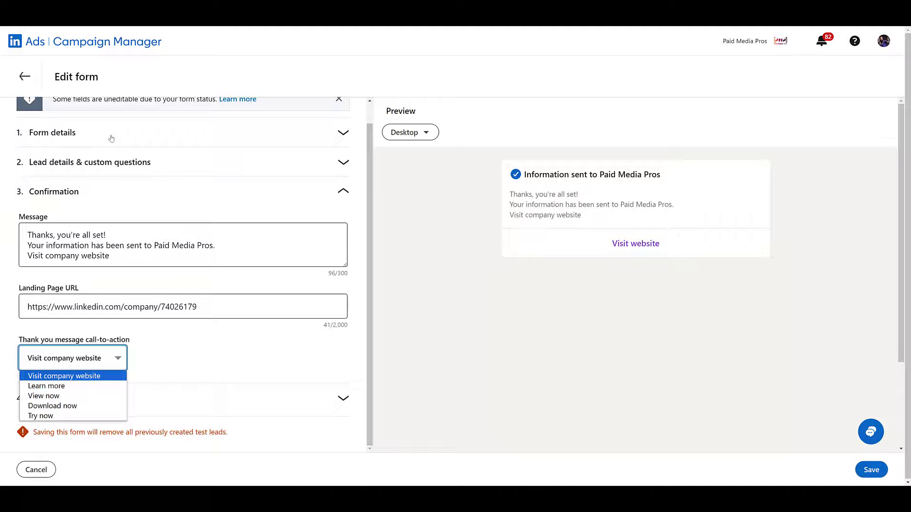
scroll(111, 138, "up", 1)
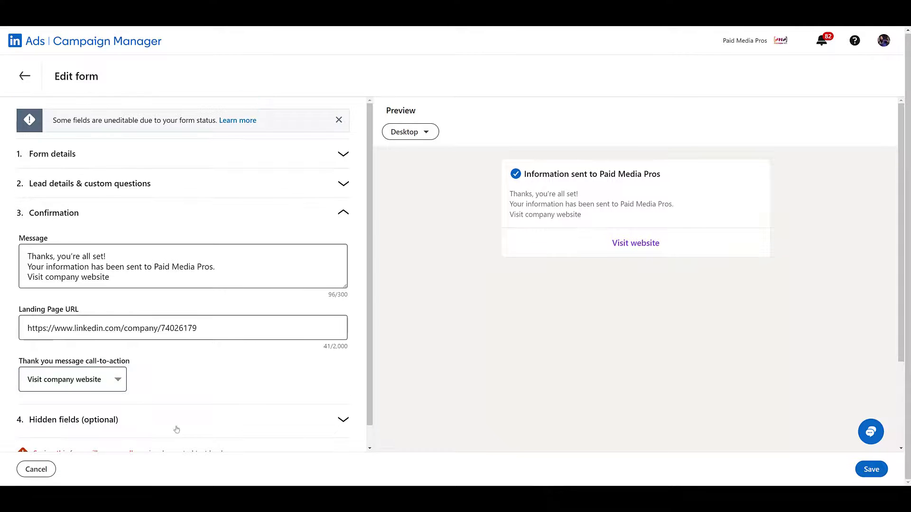
Discard the form edits and preview the Cyber Monday ad from the Boost_Post campaign group.
left_click(41, 476)
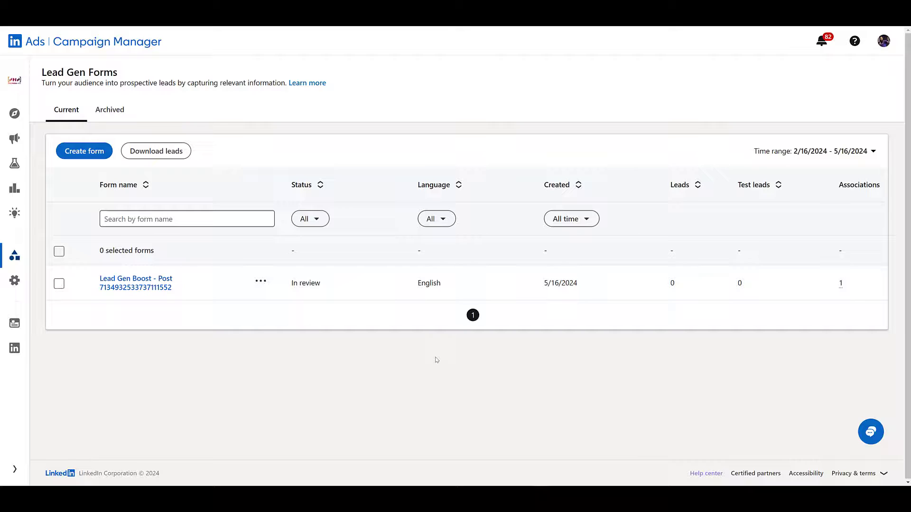
left_click(13, 140)
scroll(156, 332, "down", 3)
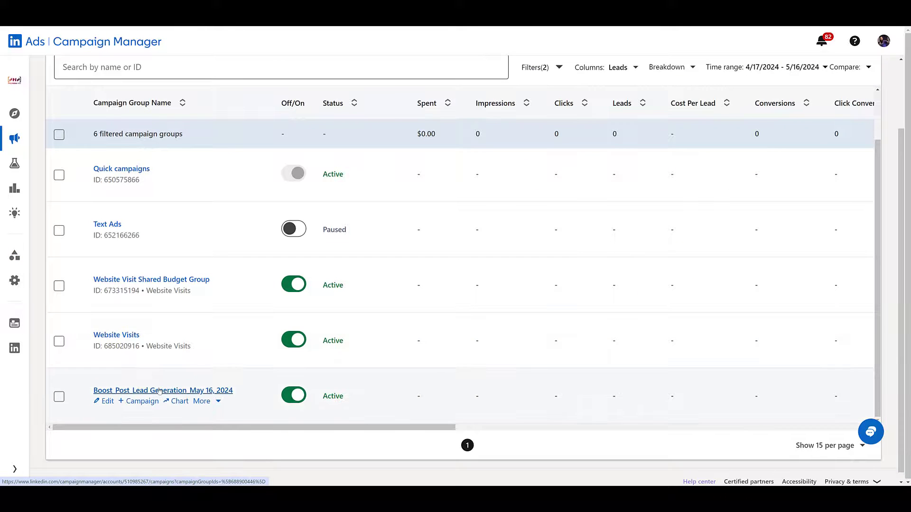
left_click(157, 381)
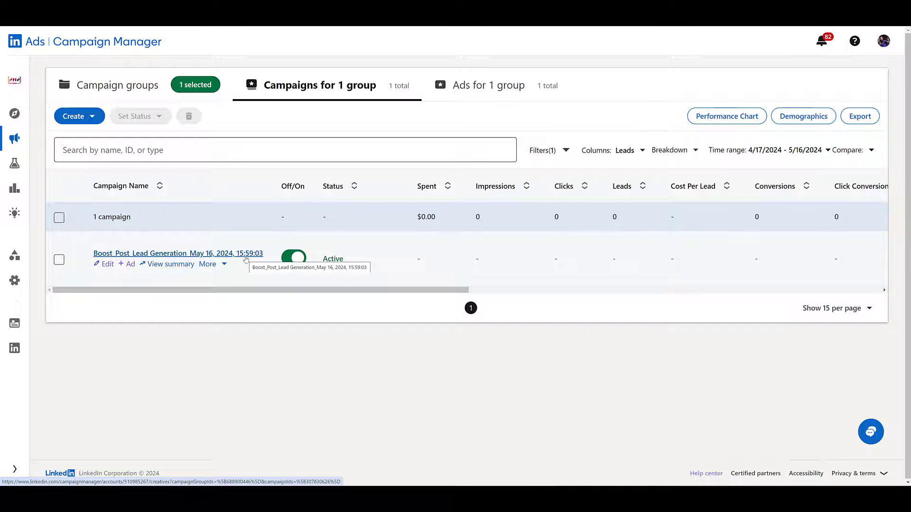
left_click(246, 254)
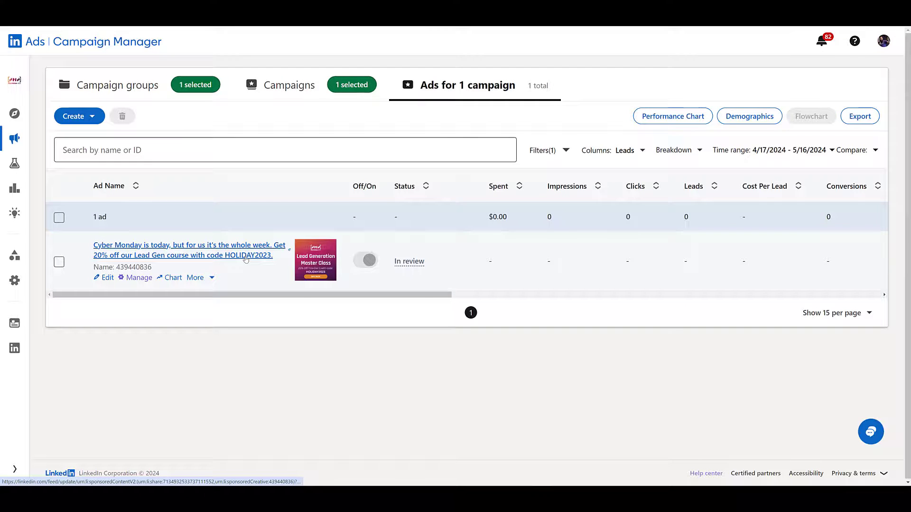
left_click(221, 246)
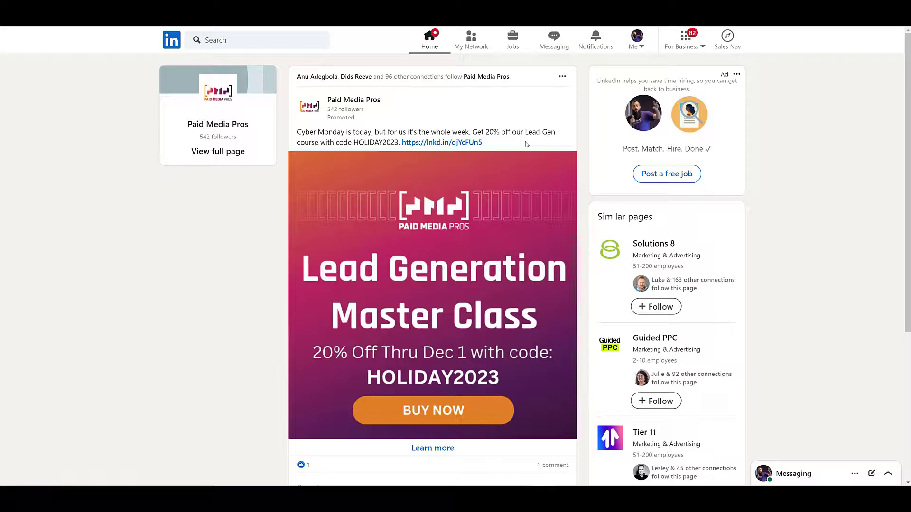
scroll(527, 144, "down", 1)
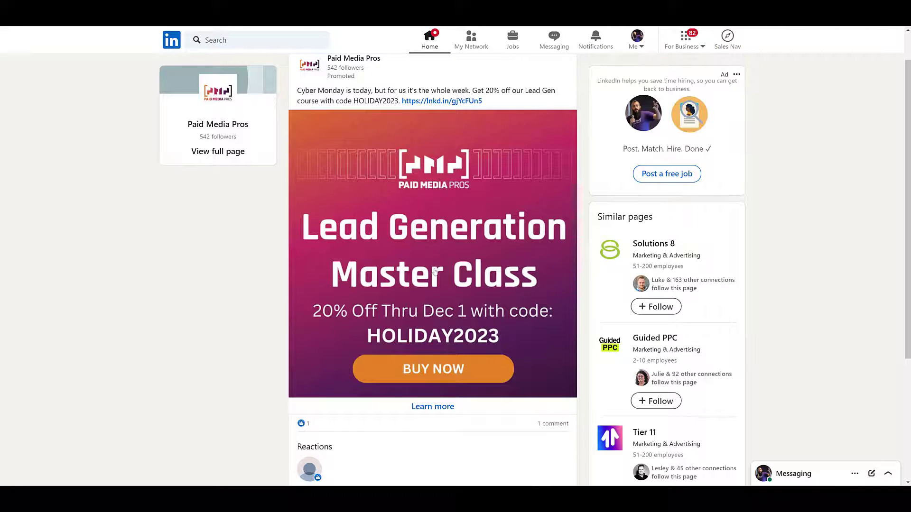
left_click(419, 413)
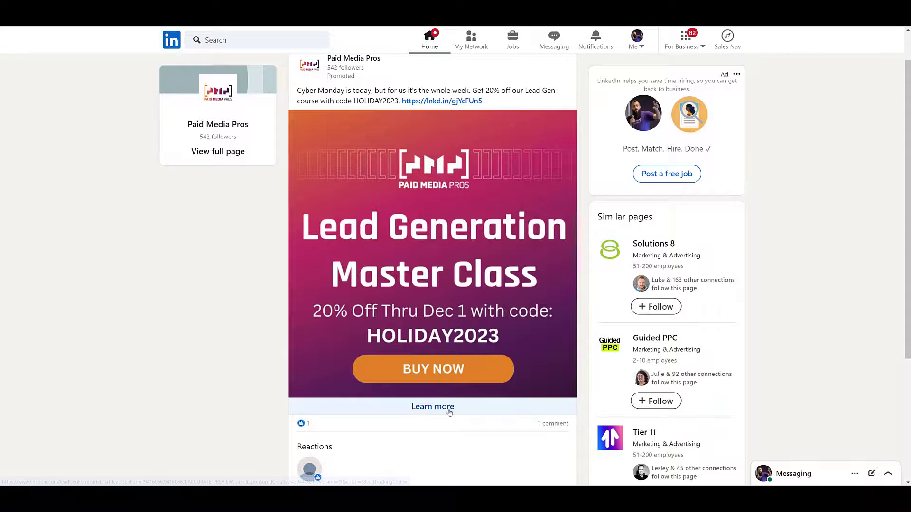